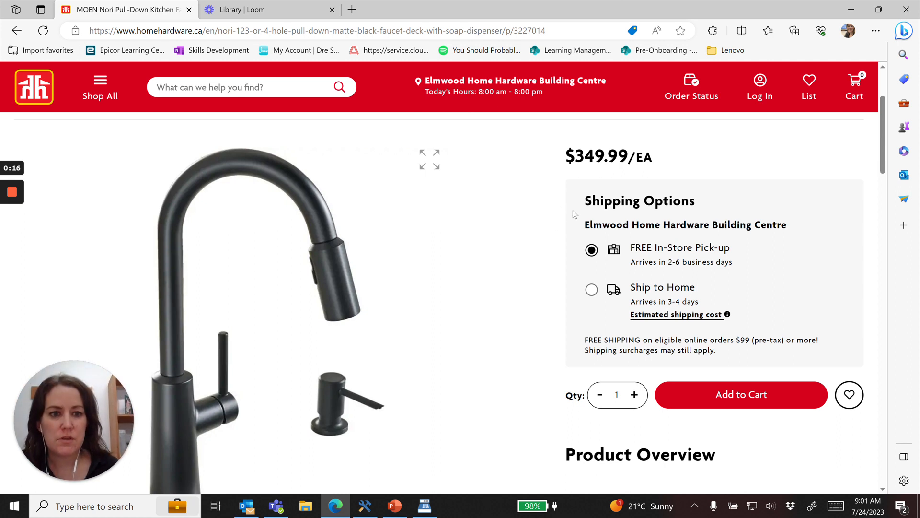
Find the faucet's item number on its product page, switch to Epicor Point-of-Sale and enter item 3227014 in the order
{"action": "scroll", "coordinate": [527, 216], "scroll_direction": "up", "scroll_amount": 3}
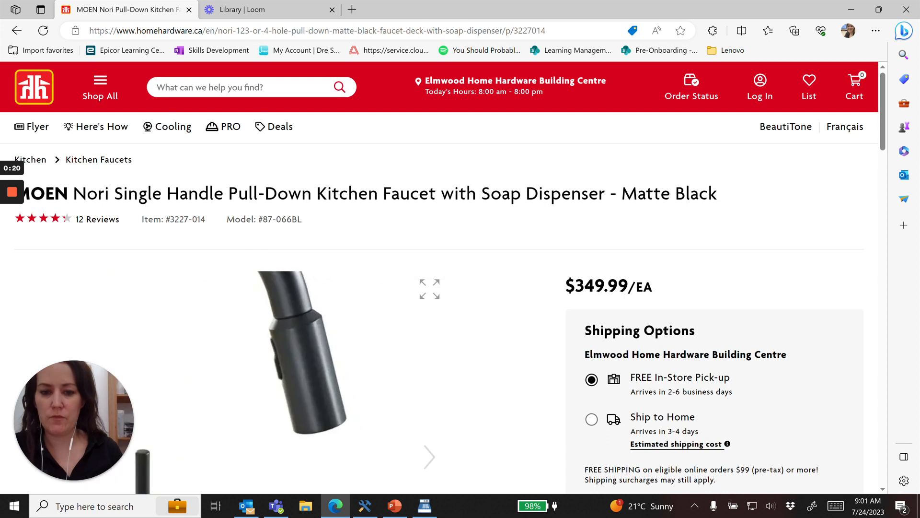
{"action": "left_click", "coordinate": [425, 506]}
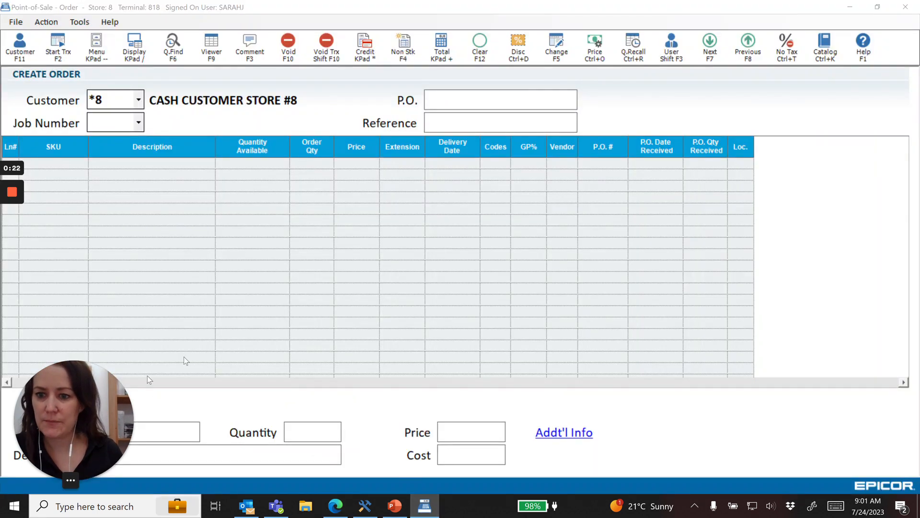
{"action": "left_click_drag", "start_coordinate": [115, 407], "coordinate": [887, 248]}
{"action": "type", "text": "3227014"}
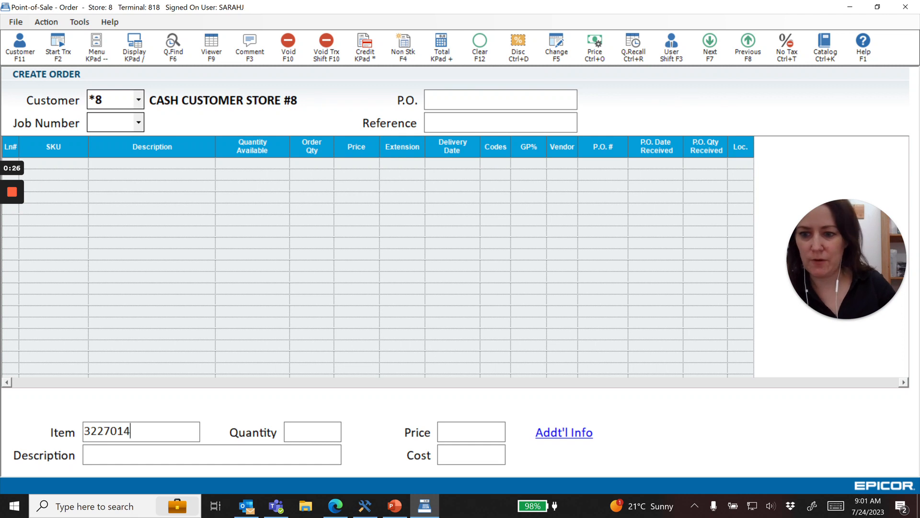
{"action": "key", "text": "Return"}
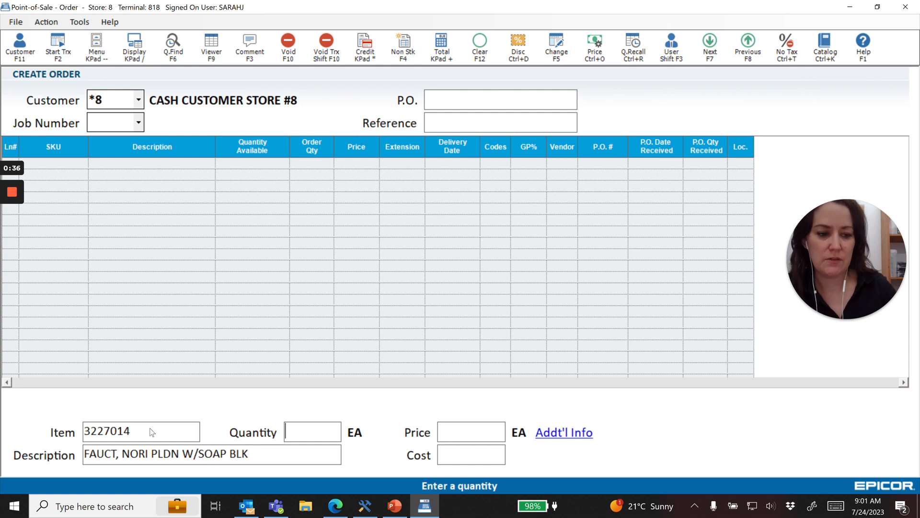
Display the availability of item 3227014 for the current store and for all stores, and clear the item entry
{"action": "key", "text": "KP_Divide"}
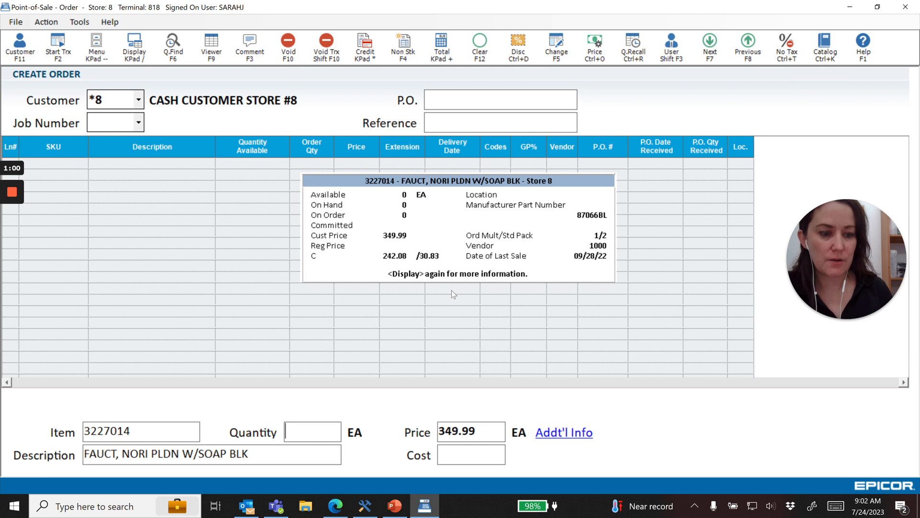
{"action": "key", "text": "KP_Divide"}
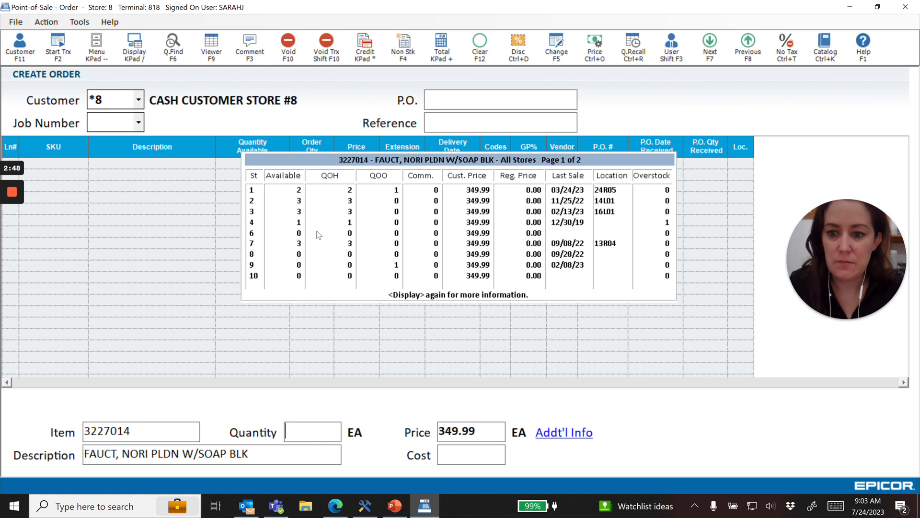
{"action": "key", "text": "Escape"}
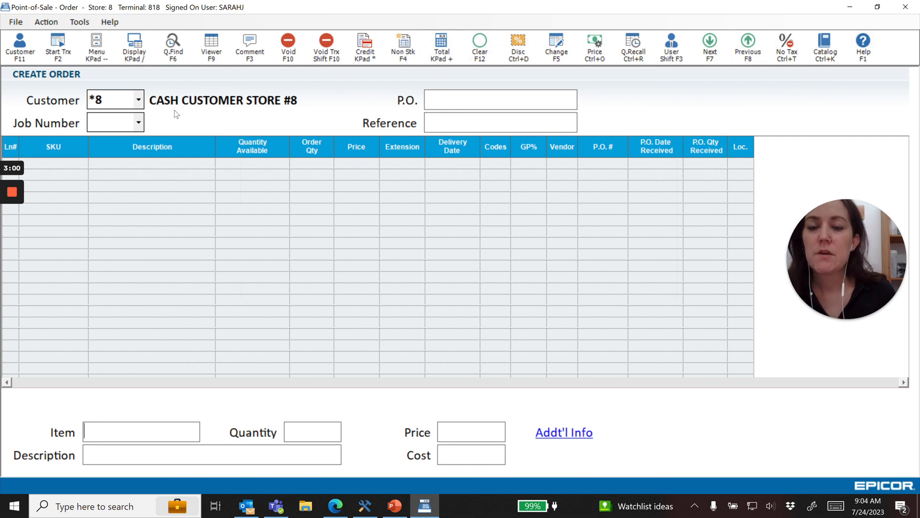
Open the inventory viewer and look up 3227014 by Item Number
{"action": "left_click", "coordinate": [220, 45]}
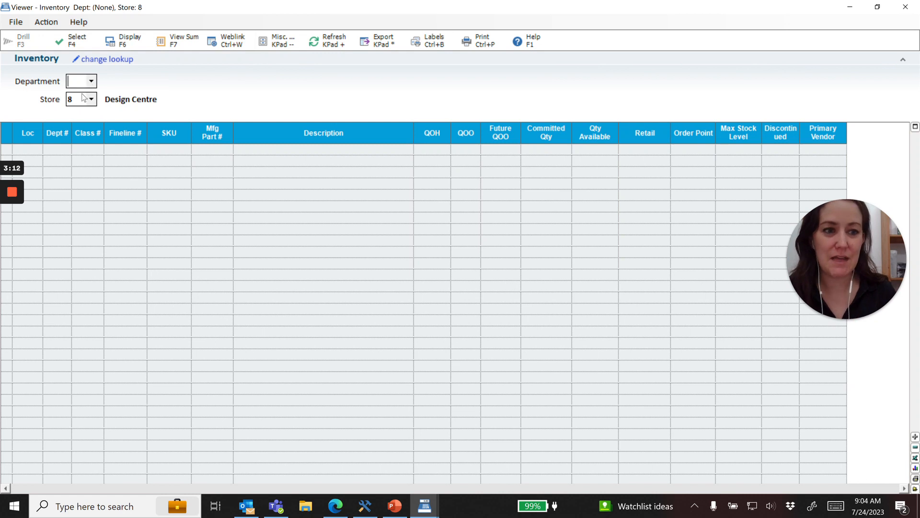
{"action": "left_click", "coordinate": [113, 59]}
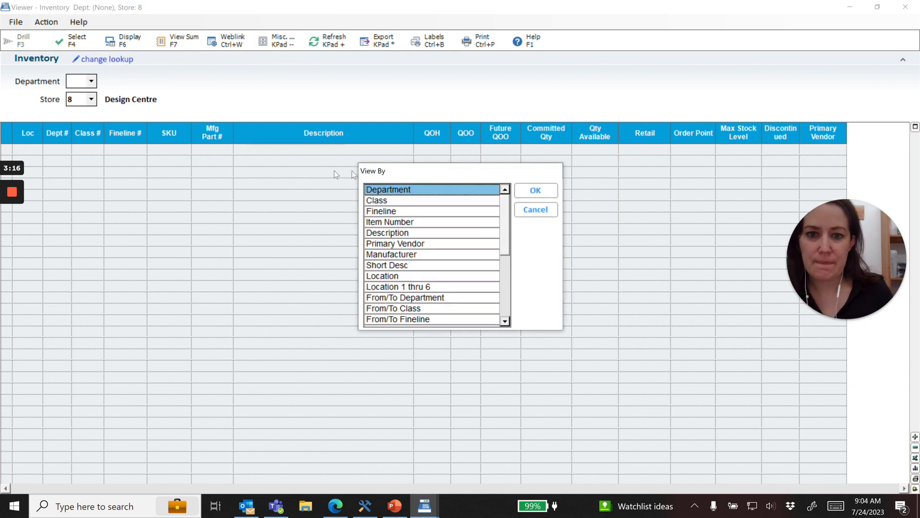
{"action": "left_click", "coordinate": [383, 223]}
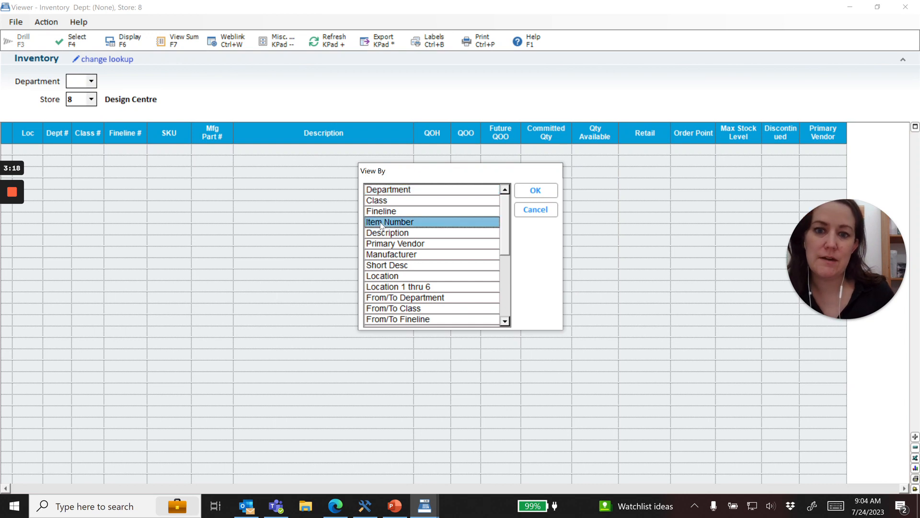
{"action": "left_click", "coordinate": [533, 191]}
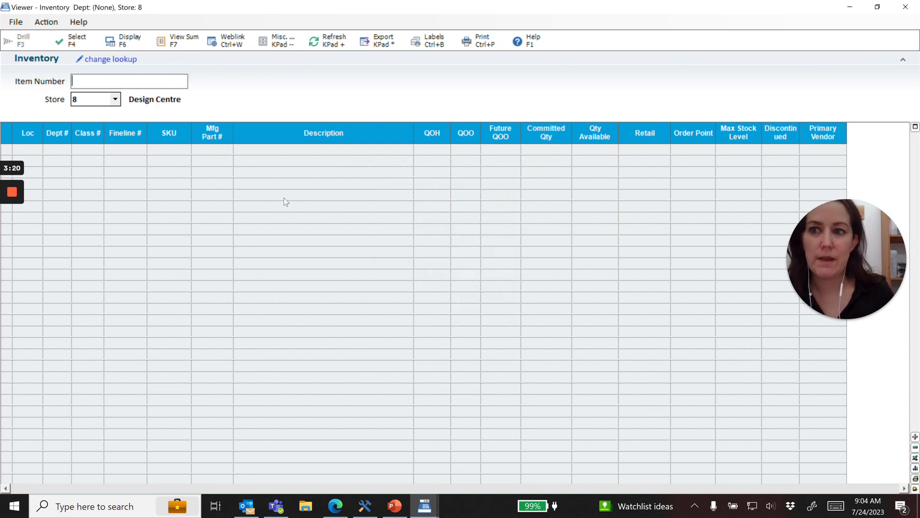
{"action": "type", "text": "322701"}
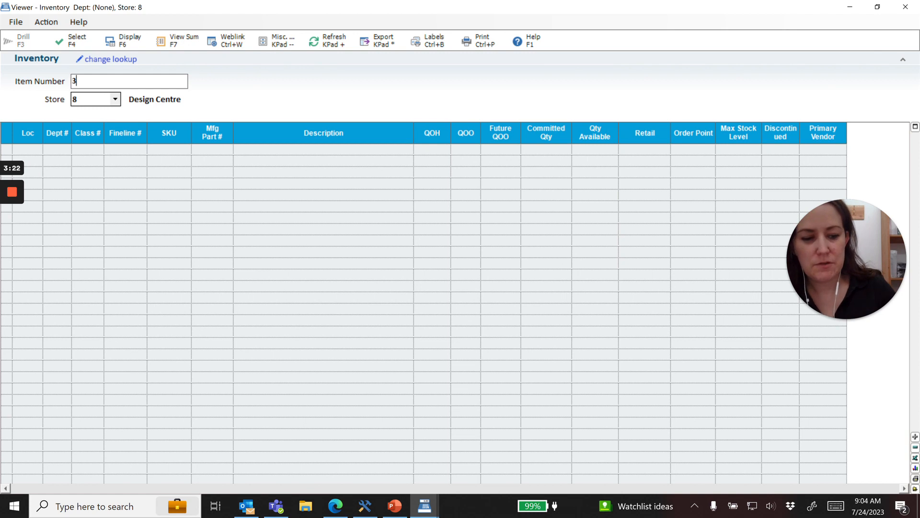
{"action": "type", "text": "4"}
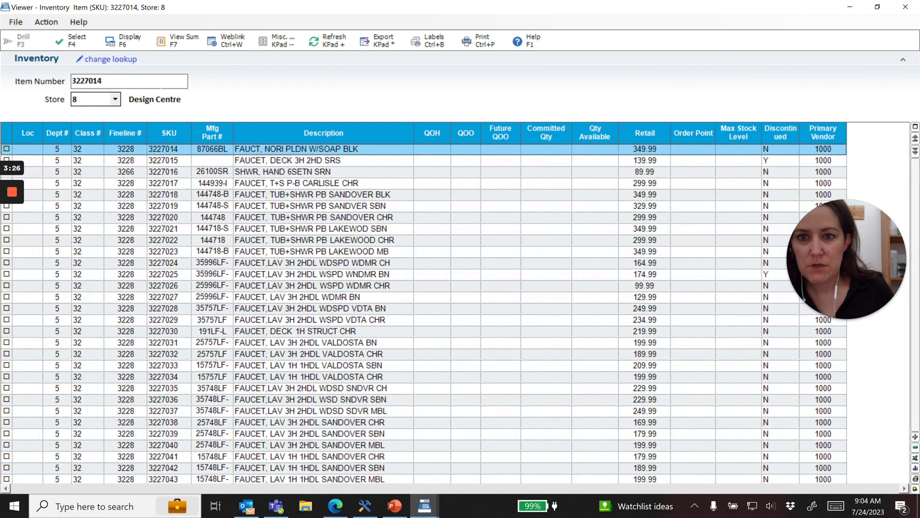
Set the inventory lookup's store to All Stores and rerun it
{"action": "left_click", "coordinate": [85, 100]}
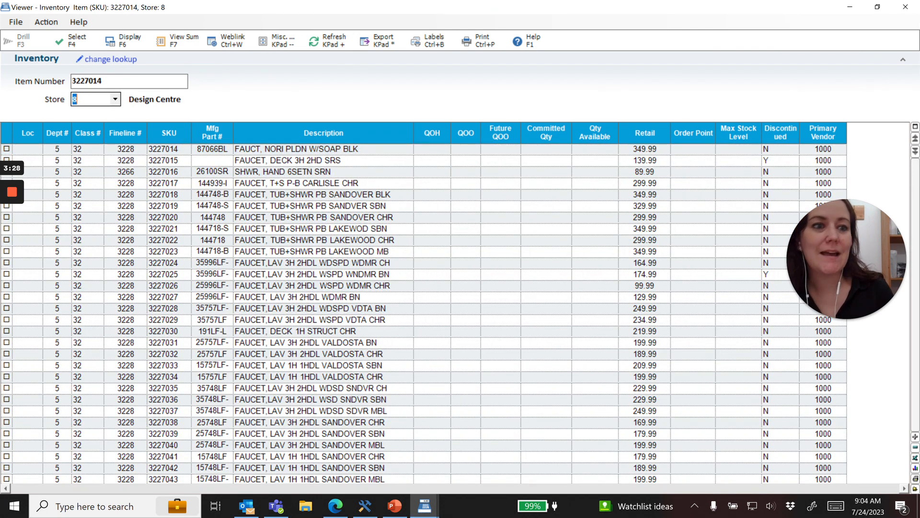
{"action": "left_click", "coordinate": [117, 104]}
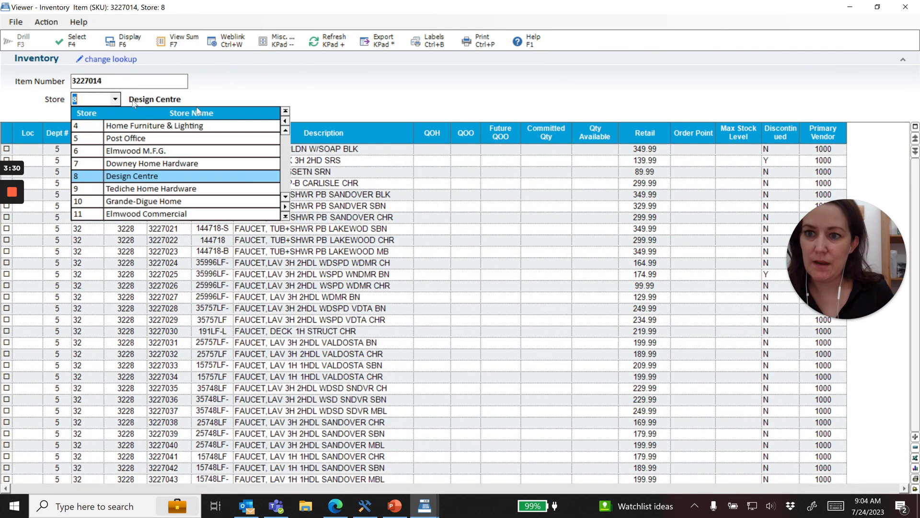
{"action": "scroll", "coordinate": [286, 121], "scroll_direction": "up", "scroll_amount": 1}
{"action": "left_click", "coordinate": [288, 108]}
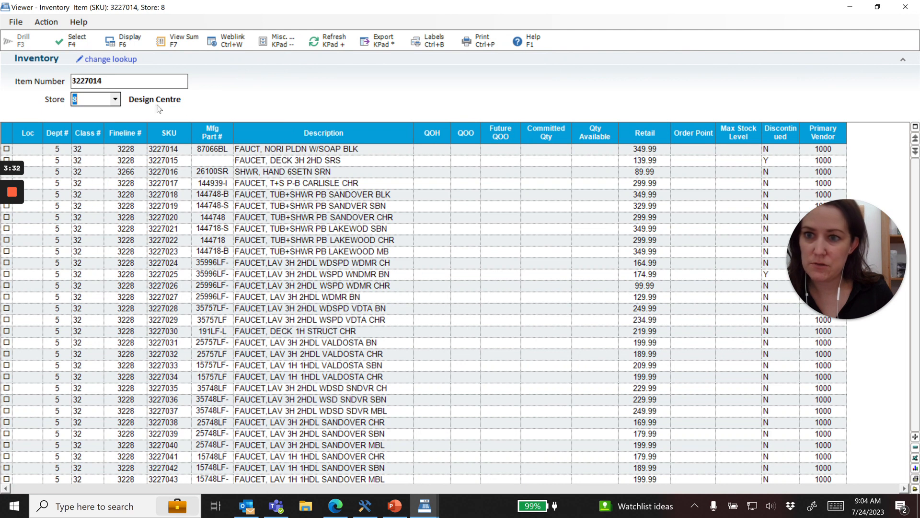
{"action": "left_click", "coordinate": [115, 100]}
{"action": "scroll", "coordinate": [286, 114], "scroll_direction": "up", "scroll_amount": 3}
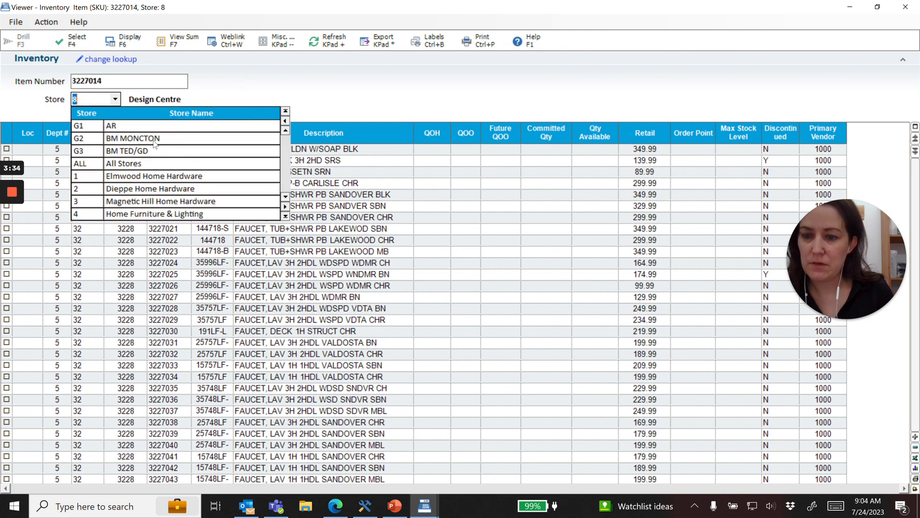
{"action": "left_click", "coordinate": [150, 163]}
{"action": "key", "text": "Return"}
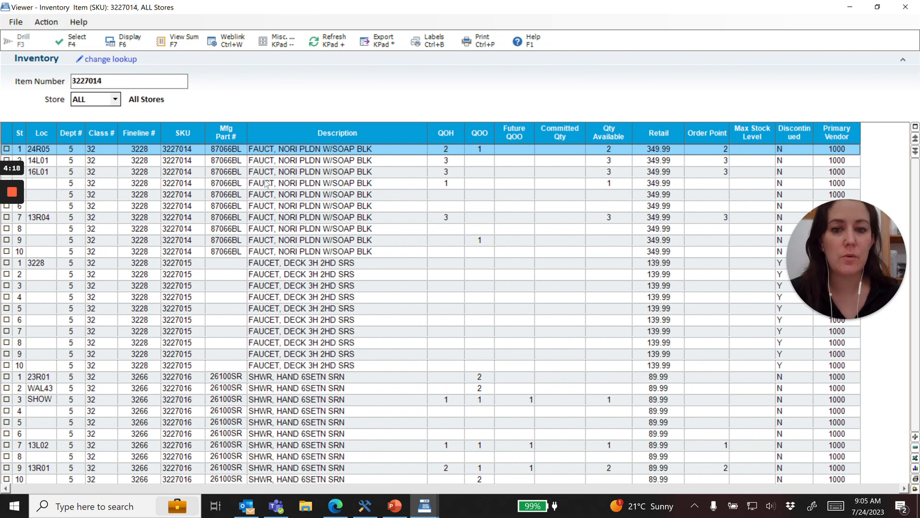
Bring item 3227014 from the second result row into the order and add it with a quantity of 1
{"action": "left_click", "coordinate": [294, 163]}
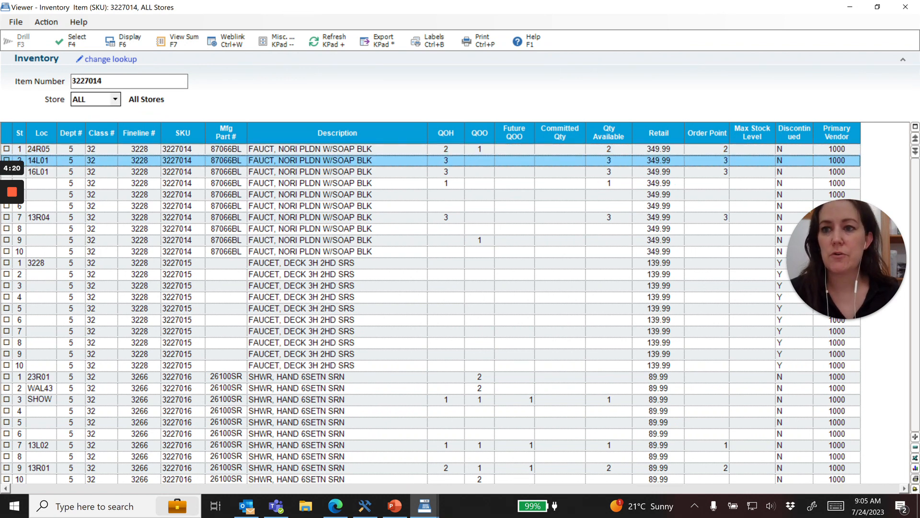
{"action": "left_click", "coordinate": [84, 45]}
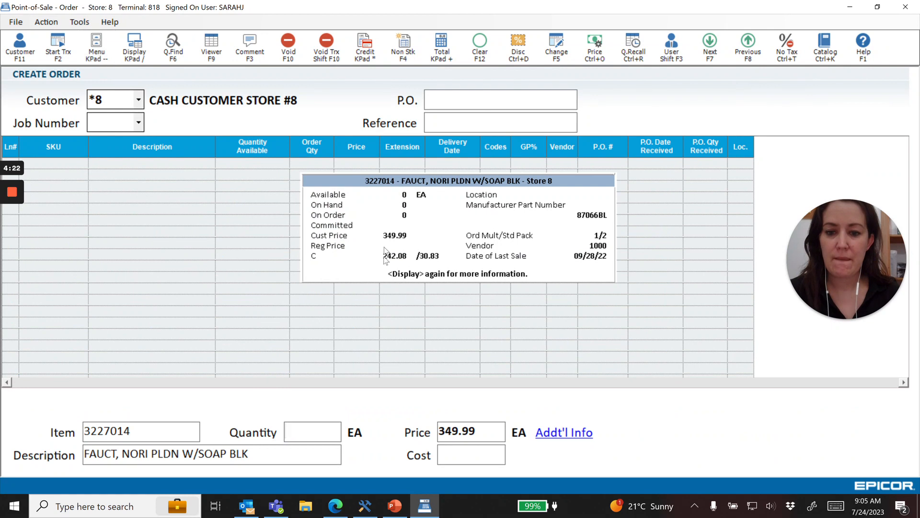
{"action": "type", "text": "1"}
{"action": "key", "text": "Return"}
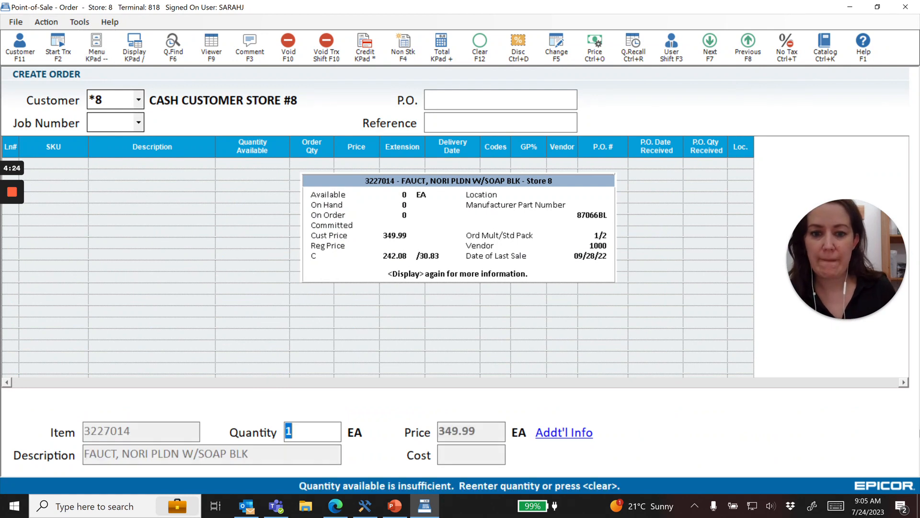
{"action": "key", "text": "Return"}
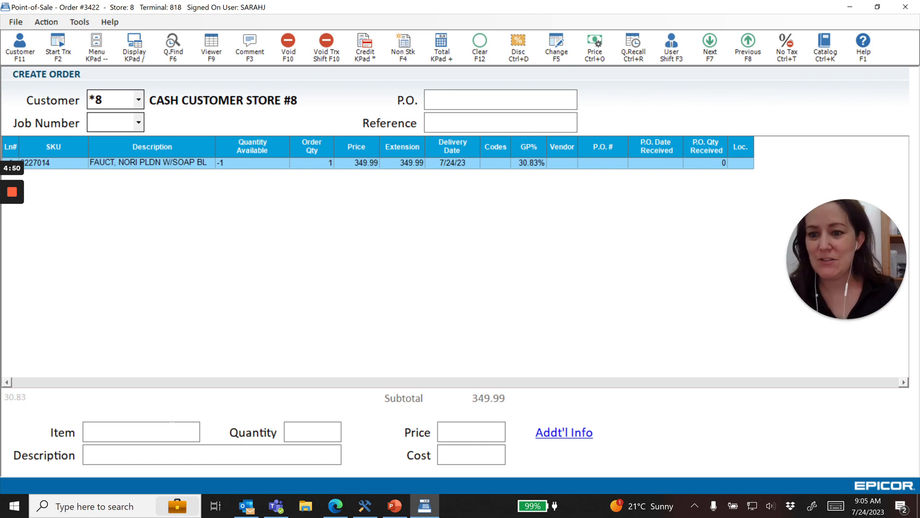
Reopen the inventory viewer and change its lookup to Description
{"action": "left_click", "coordinate": [206, 52]}
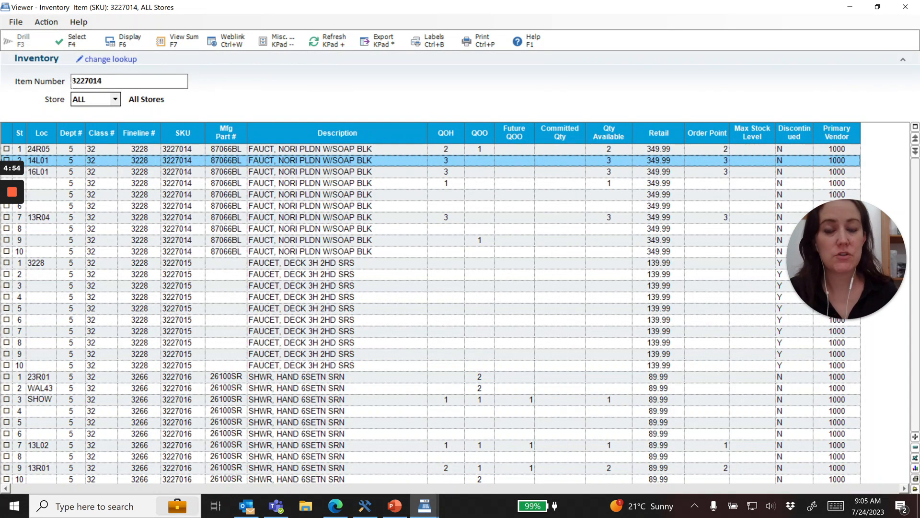
{"action": "left_click", "coordinate": [115, 60]}
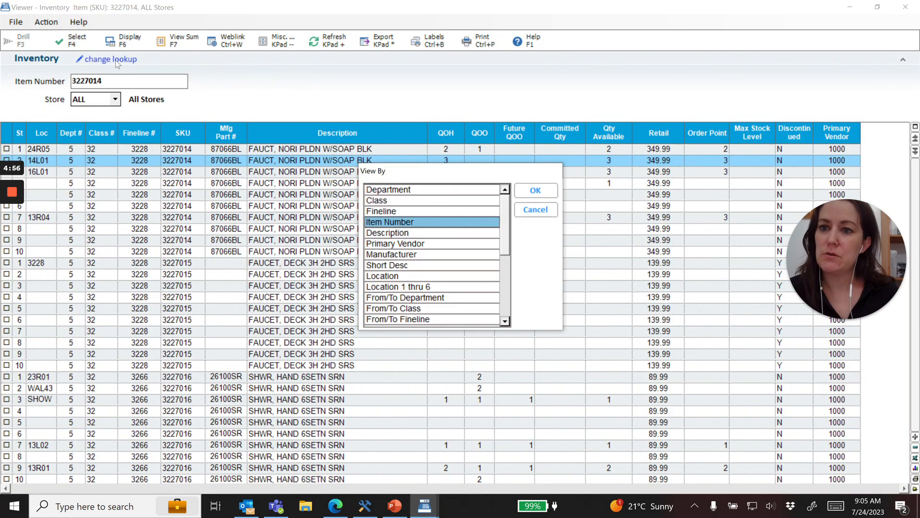
{"action": "left_click", "coordinate": [425, 235]}
{"action": "left_click", "coordinate": [531, 191]}
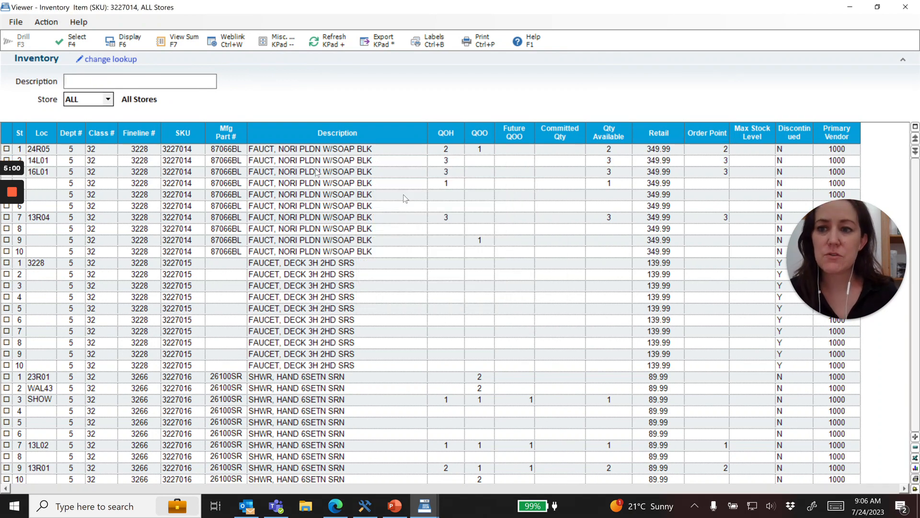
Switch to the browser and examine the faucet's name and item number on the product page
{"action": "left_click", "coordinate": [336, 506]}
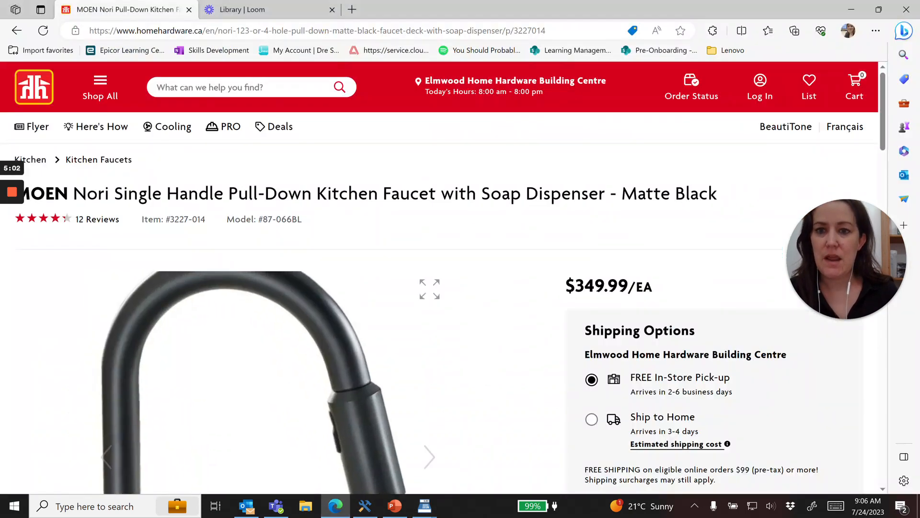
{"action": "left_click_drag", "start_coordinate": [173, 219], "coordinate": [200, 219]}
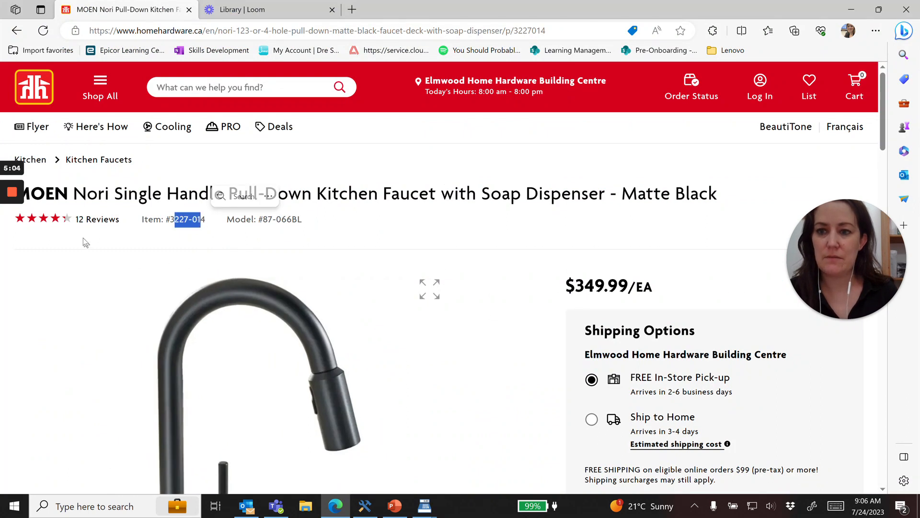
{"action": "scroll", "coordinate": [29, 144], "scroll_direction": "down", "scroll_amount": 1}
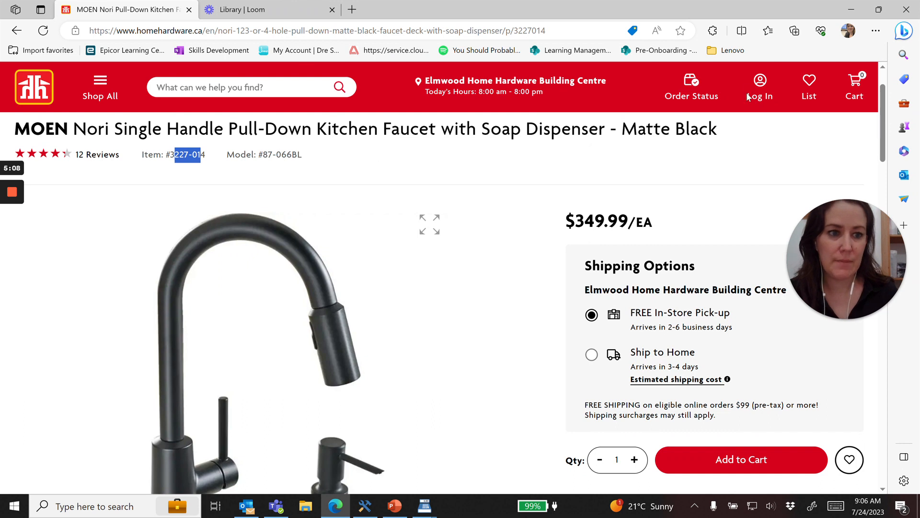
{"action": "scroll", "coordinate": [424, 384], "scroll_direction": "up", "scroll_amount": 1}
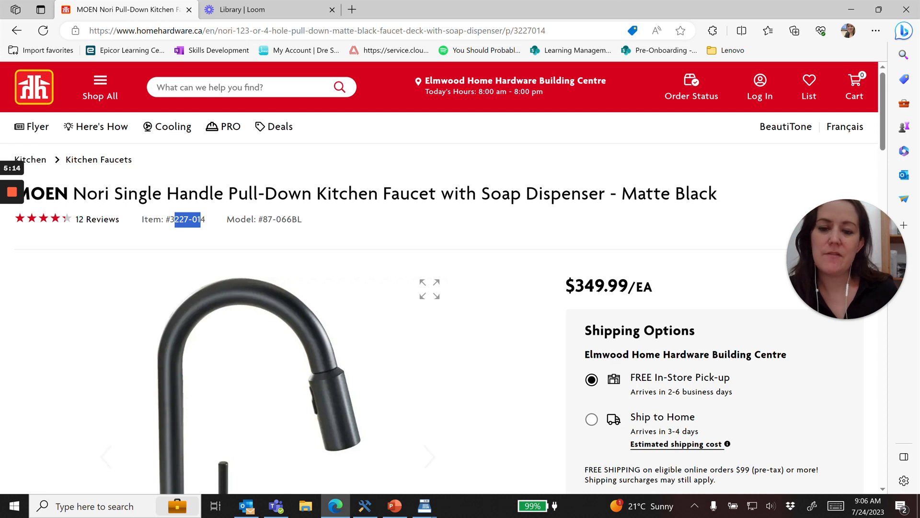
Return to the inventory viewer and search the descriptions across all stores for NORI
{"action": "left_click", "coordinate": [425, 505]}
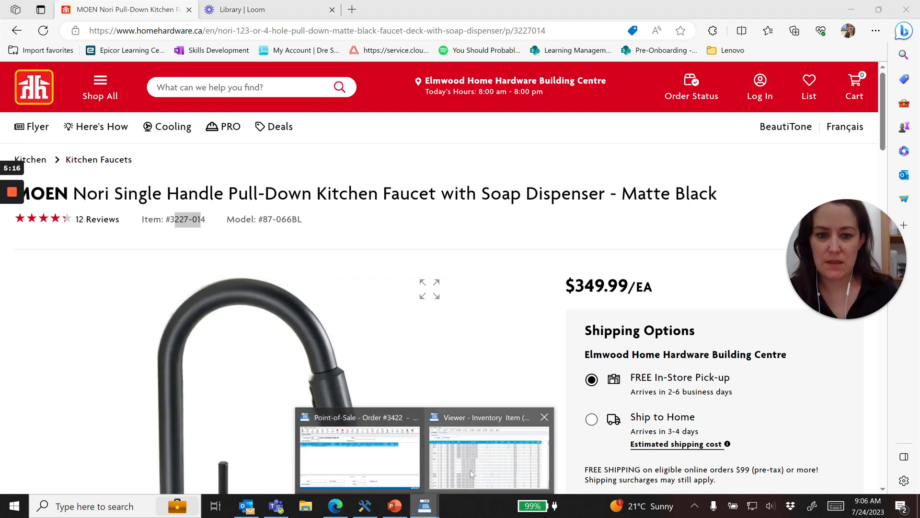
{"action": "left_click", "coordinate": [470, 470]}
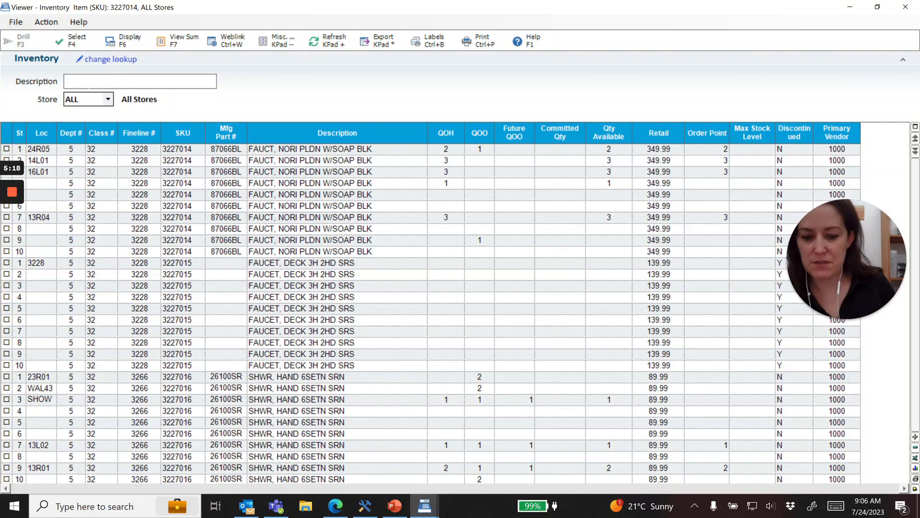
{"action": "type", "text": "NORI"}
{"action": "key", "text": "Return"}
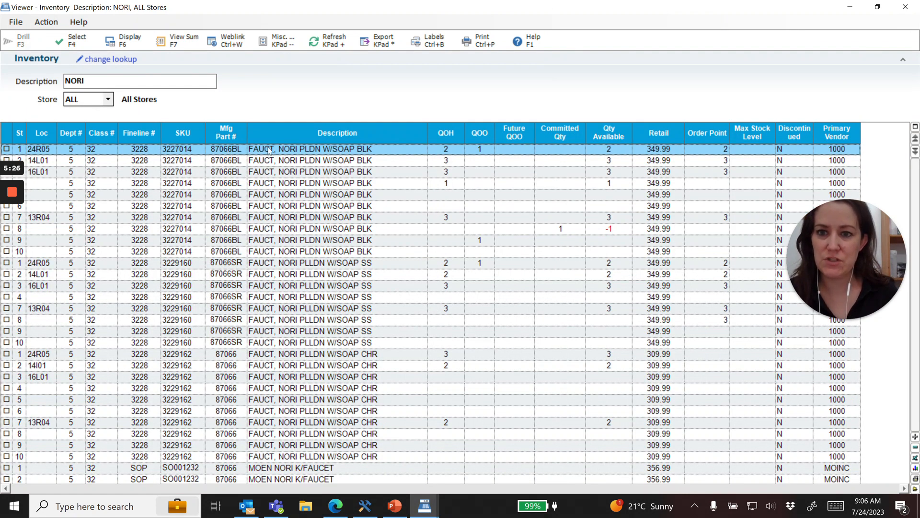
Copy the manufacturer part number from the first NORI result and change the inventory lookup to Mfg Part Number
{"action": "right_click", "coordinate": [182, 152]}
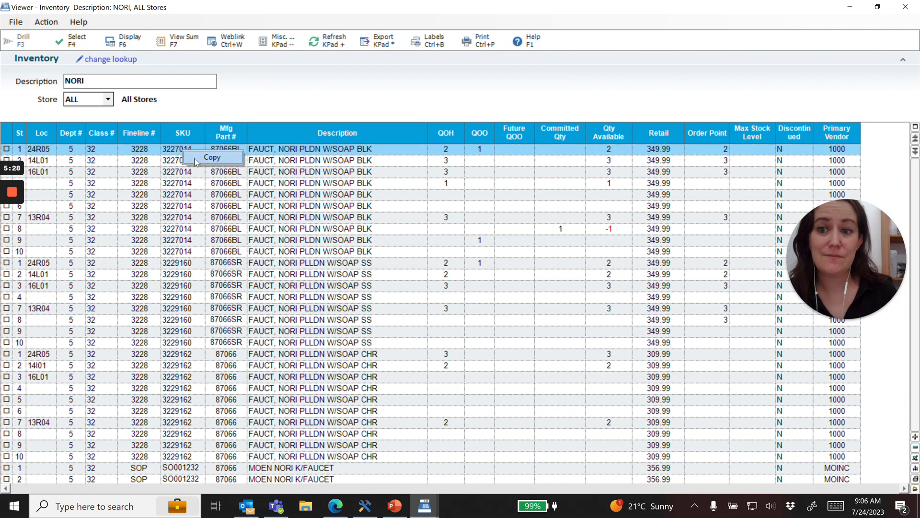
{"action": "left_click", "coordinate": [214, 159]}
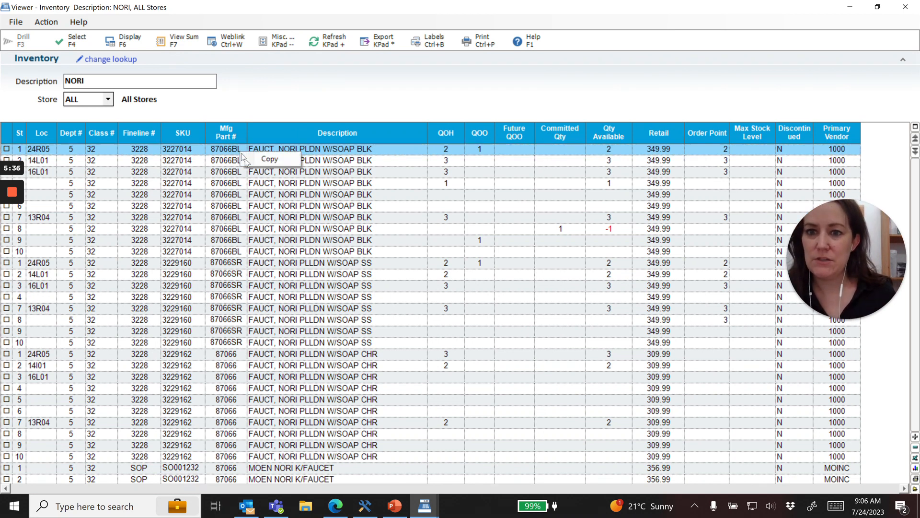
{"action": "left_click", "coordinate": [134, 59]}
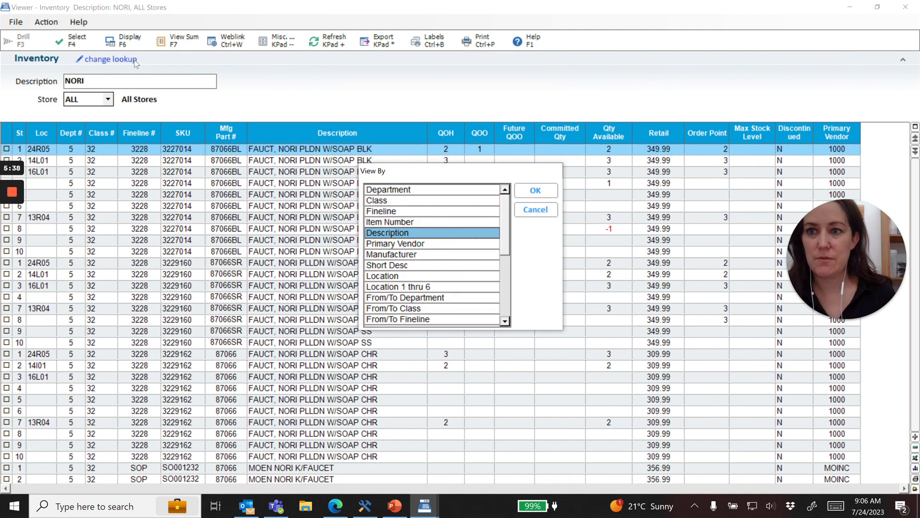
{"action": "scroll", "coordinate": [412, 211], "scroll_direction": "down", "scroll_amount": 3}
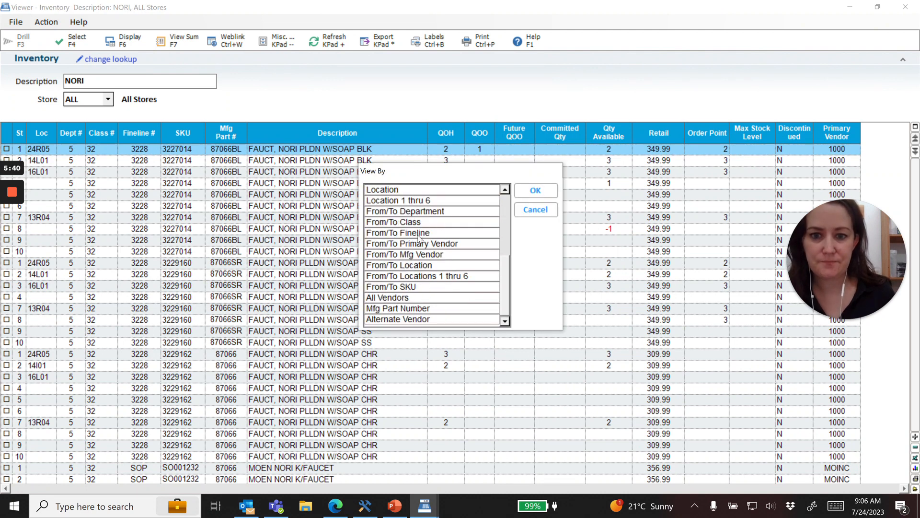
{"action": "left_click", "coordinate": [396, 310]}
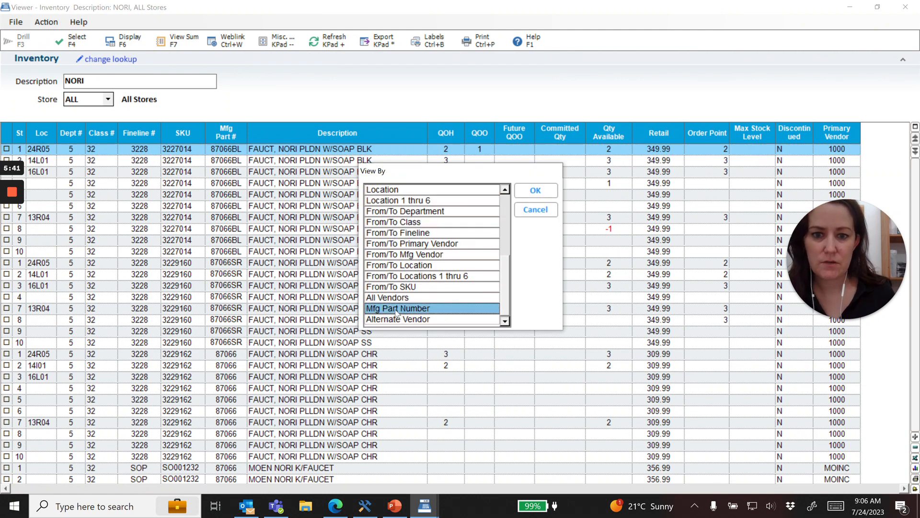
{"action": "left_click", "coordinate": [555, 191]}
Paste 87066BL as the manufacturer part and search for it across all stores
{"action": "right_click", "coordinate": [108, 84]}
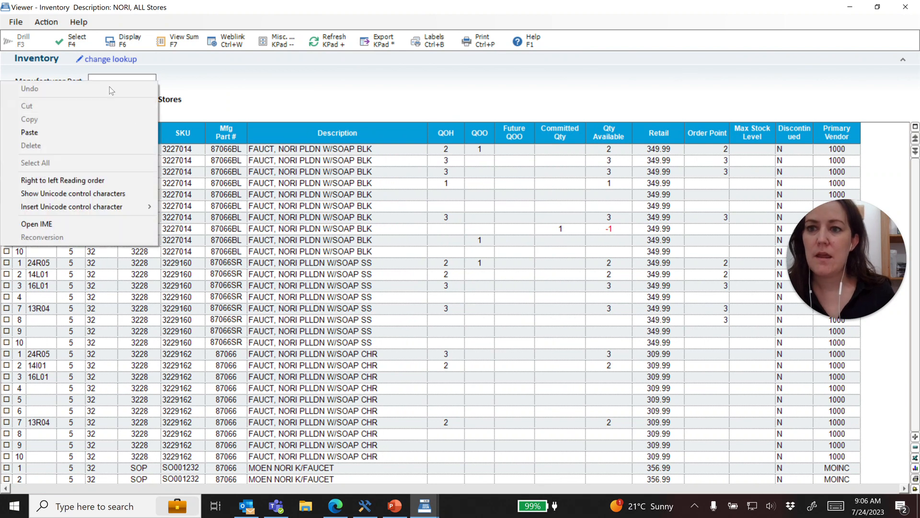
{"action": "left_click", "coordinate": [96, 132]}
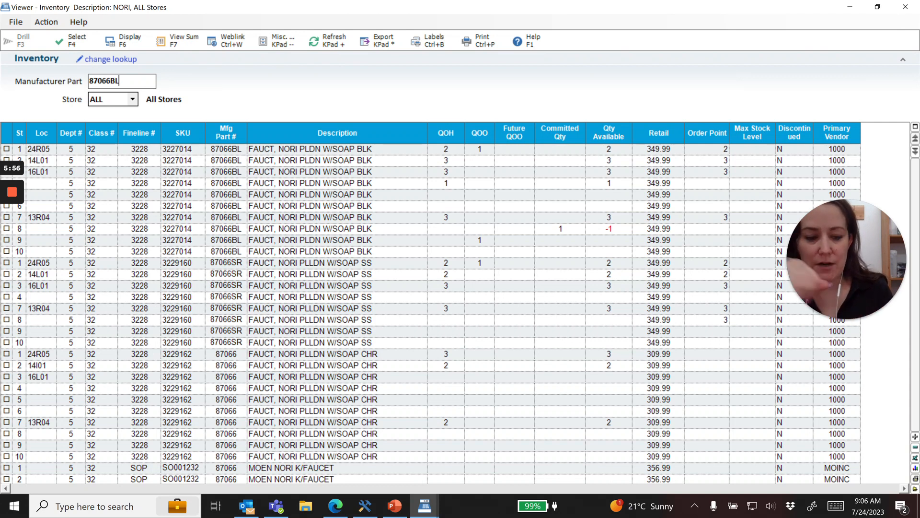
{"action": "key", "text": "Return"}
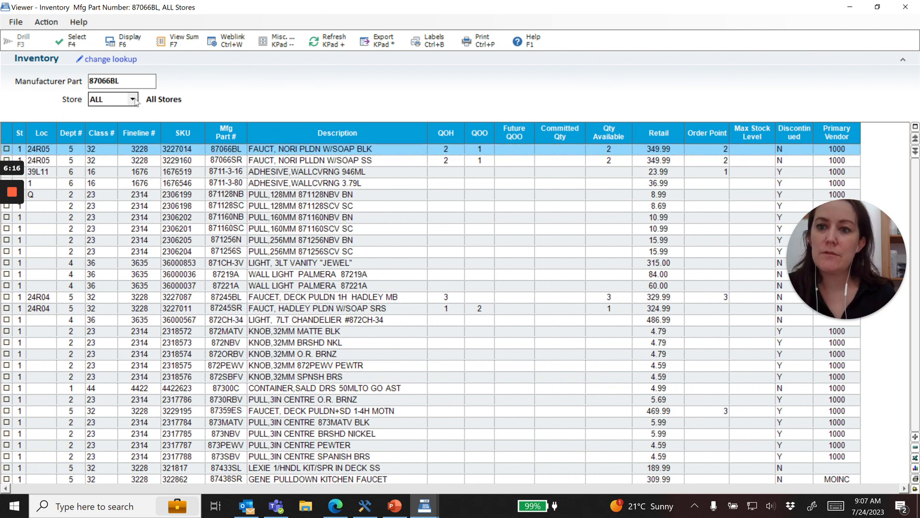
Change the lookup to Item Number and search all stores for the copied item number 3227014
{"action": "left_click", "coordinate": [130, 60]}
{"action": "scroll", "coordinate": [415, 225], "scroll_direction": "up", "scroll_amount": 3}
{"action": "left_click", "coordinate": [418, 223]}
{"action": "left_click", "coordinate": [535, 190]}
{"action": "right_click", "coordinate": [158, 82]}
{"action": "left_click", "coordinate": [29, 134]}
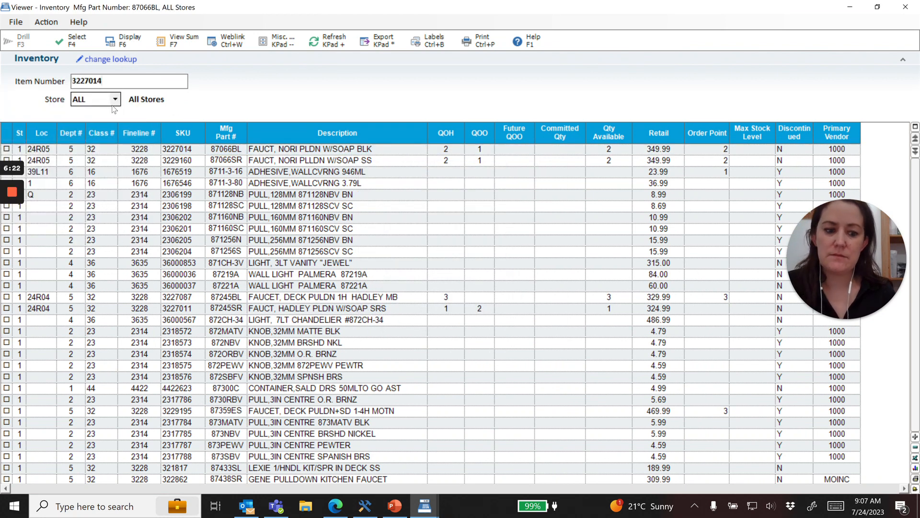
{"action": "key", "text": "Return"}
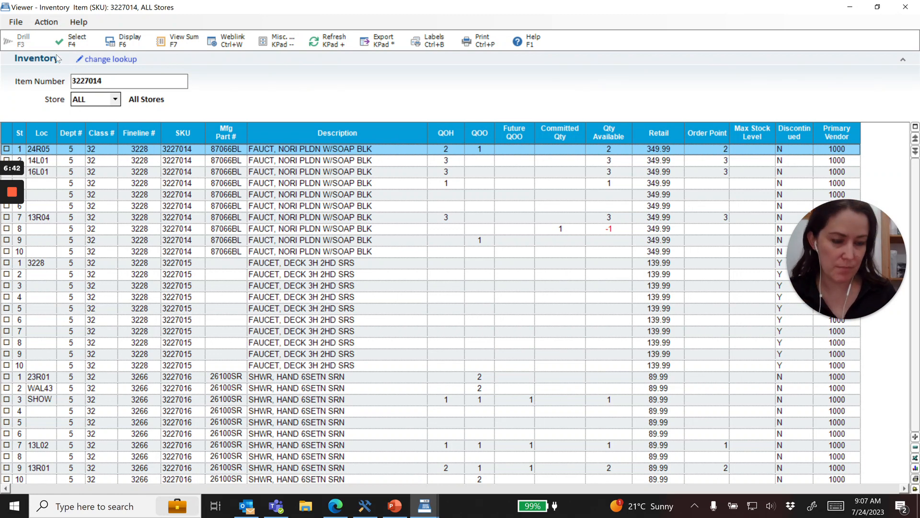
Change the inventory lookup to Primary Vendor and bring up the vendor list with =
{"action": "left_click", "coordinate": [132, 60]}
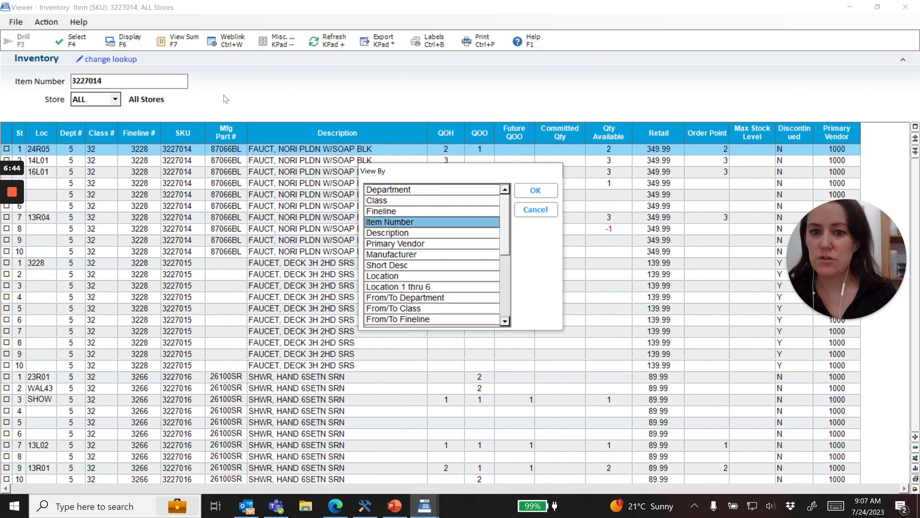
{"action": "scroll", "coordinate": [443, 258], "scroll_direction": "down", "scroll_amount": 2}
{"action": "scroll", "coordinate": [415, 254], "scroll_direction": "up", "scroll_amount": 1}
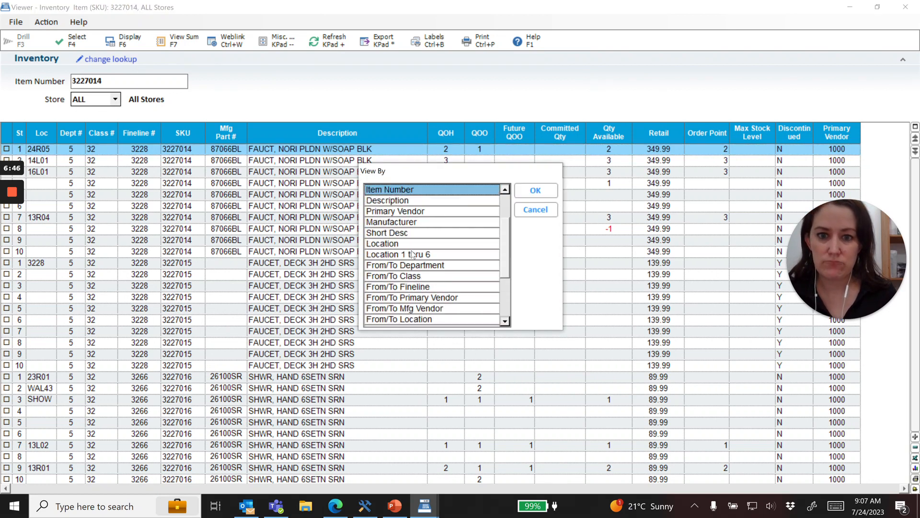
{"action": "scroll", "coordinate": [398, 244], "scroll_direction": "up", "scroll_amount": 1}
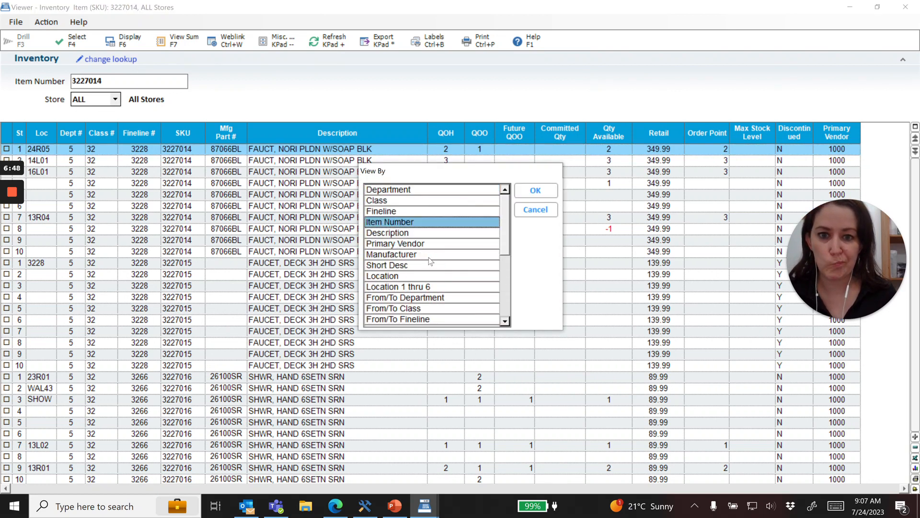
{"action": "left_click", "coordinate": [431, 243]}
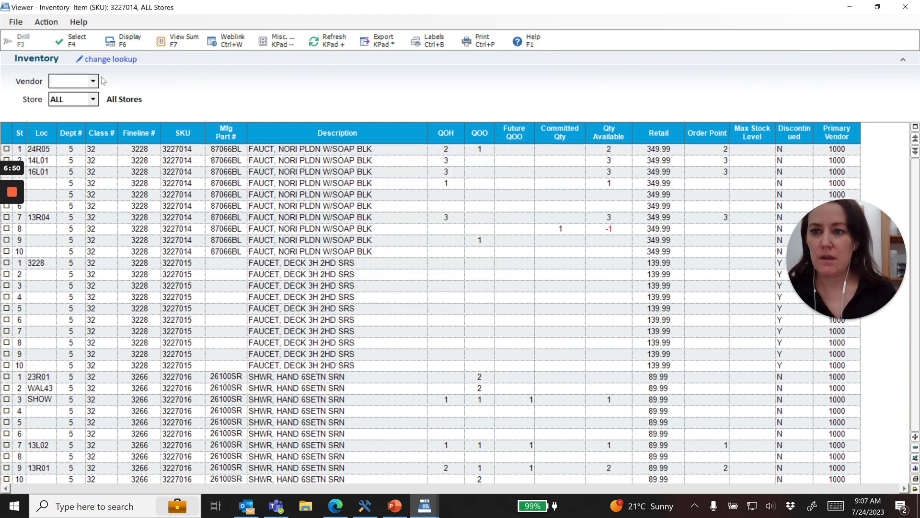
{"action": "type", "text": "="}
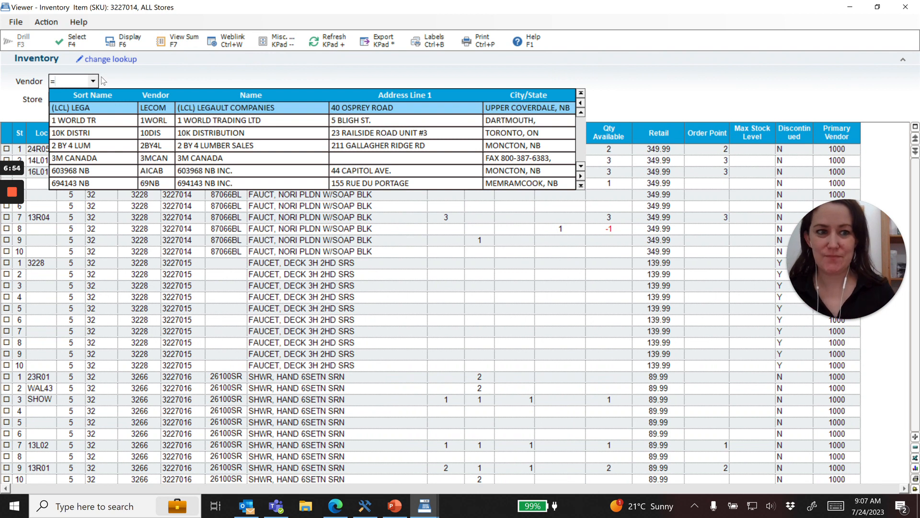
Look up KINDRE in the vendor list, and clear that entry again
{"action": "type", "text": "KINDRE"}
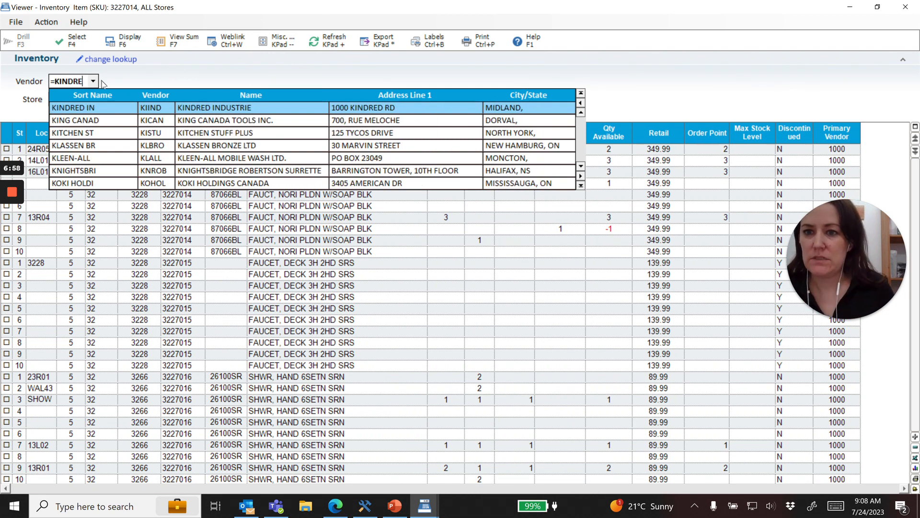
{"action": "key", "text": "BackSpace"}
{"action": "key", "text": "BackSpace"}
{"action": "key", "text": "BackSpace"}
{"action": "key", "text": "BackSpace"}
{"action": "key", "text": "BackSpace"}
{"action": "key", "text": "BackSpace"}
Look up BLANC in the vendor list, choose BLANCO CANADA and list its inventory across all stores
{"action": "type", "text": "BLANC"}
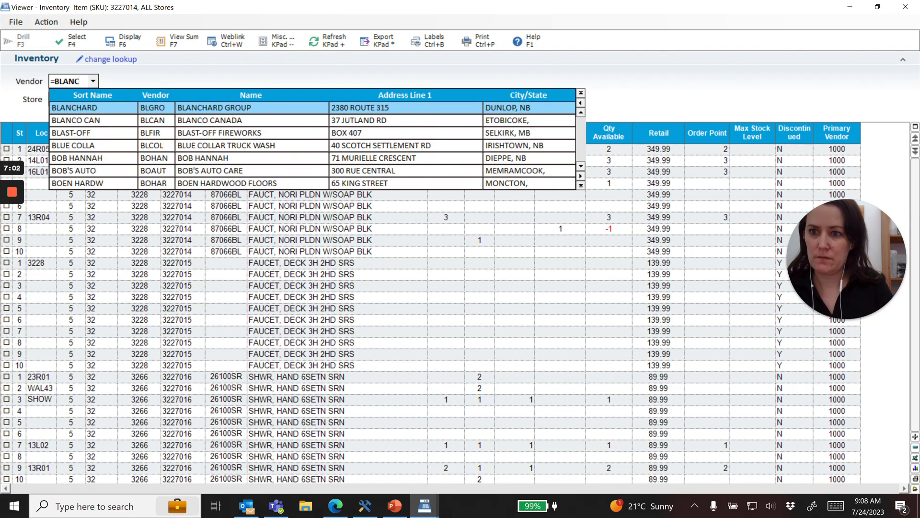
{"action": "left_click", "coordinate": [224, 120]}
{"action": "key", "text": "Return"}
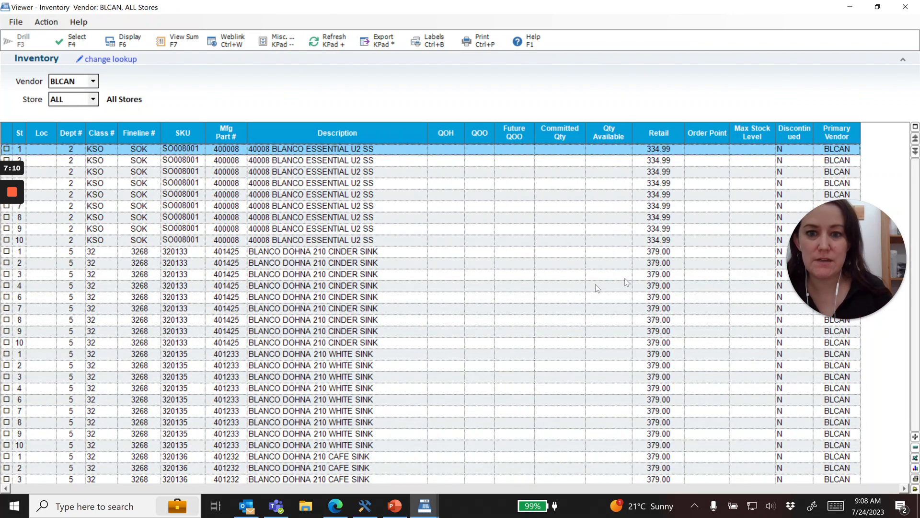
Examine the Blanco sinks and their quantities, picking out the store 7 row of 400001 BLANCO ESSENTIAL 2
{"action": "key", "text": "Down"}
{"action": "key", "text": "Down"}
{"action": "key", "text": "Down"}
{"action": "key", "text": "Down"}
{"action": "key", "text": "Down"}
{"action": "key", "text": "Down"}
{"action": "key", "text": "Down"}
{"action": "key", "text": "Down"}
{"action": "key", "text": "Down"}
{"action": "key", "text": "Down"}
{"action": "key", "text": "Down"}
{"action": "key", "text": "Down"}
{"action": "key", "text": "Down"}
{"action": "key", "text": "Down"}
{"action": "key", "text": "Down"}
{"action": "key", "text": "Down"}
{"action": "key", "text": "Down"}
{"action": "key", "text": "Down"}
{"action": "key", "text": "Down"}
{"action": "key", "text": "Down"}
{"action": "key", "text": "Down"}
{"action": "key", "text": "Down"}
{"action": "key", "text": "Down"}
{"action": "key", "text": "Down"}
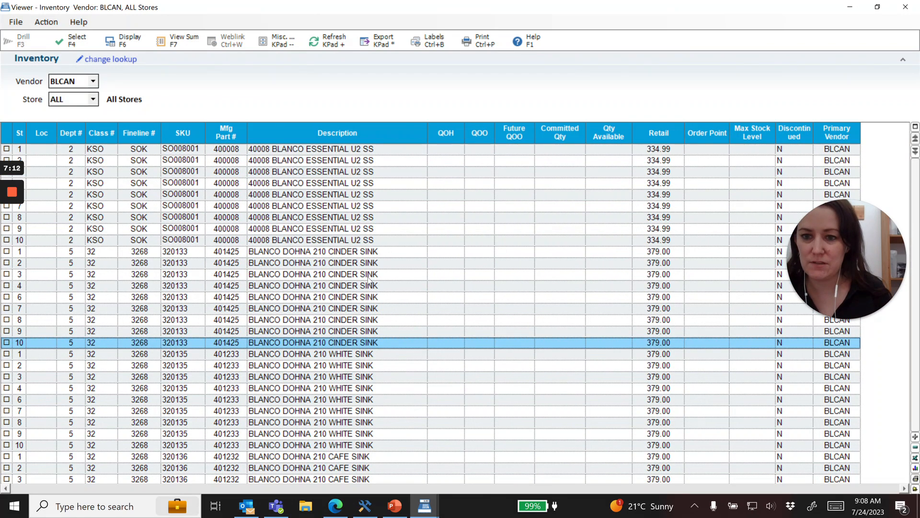
{"action": "key", "text": "Down"}
{"action": "key", "text": "Down"}
{"action": "key", "text": "Down"}
{"action": "key", "text": "Down"}
{"action": "key", "text": "Down"}
{"action": "key", "text": "Down"}
{"action": "key", "text": "Down"}
{"action": "key", "text": "Down"}
{"action": "key", "text": "Down"}
{"action": "key", "text": "Down"}
{"action": "key", "text": "Down"}
{"action": "key", "text": "Down"}
{"action": "key", "text": "Down"}
{"action": "key", "text": "Down"}
{"action": "key", "text": "Down"}
{"action": "key", "text": "Down"}
{"action": "key", "text": "Down"}
{"action": "key", "text": "Down"}
{"action": "key", "text": "Down"}
{"action": "key", "text": "Down"}
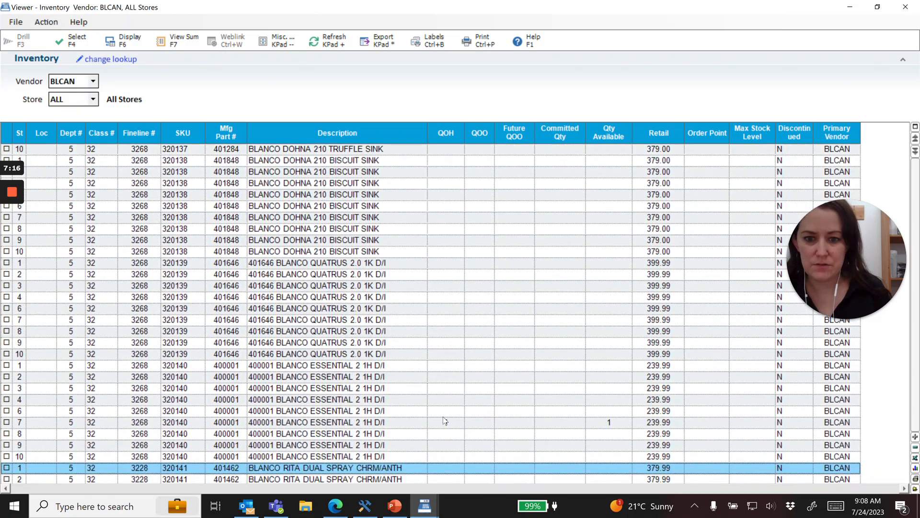
{"action": "left_click", "coordinate": [443, 418]}
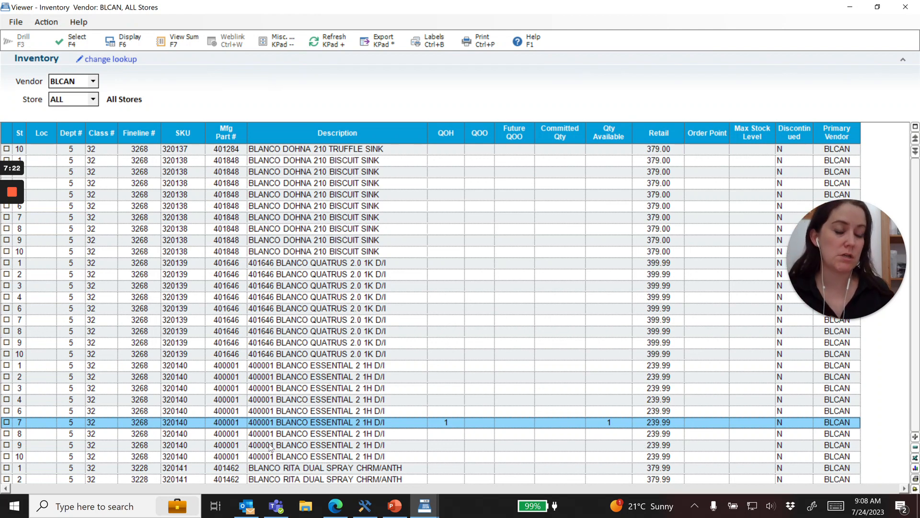
Examine the Blanco faucets and accessories further down, picking out the store 7 row of BLANCO GRANITE SINK CLEANER
{"action": "key", "text": "Down"}
{"action": "key", "text": "Down"}
{"action": "key", "text": "Down"}
{"action": "key", "text": "Down"}
{"action": "key", "text": "Down"}
{"action": "key", "text": "Down"}
{"action": "key", "text": "Down"}
{"action": "key", "text": "Down"}
{"action": "key", "text": "Down"}
{"action": "key", "text": "Down"}
{"action": "key", "text": "Down"}
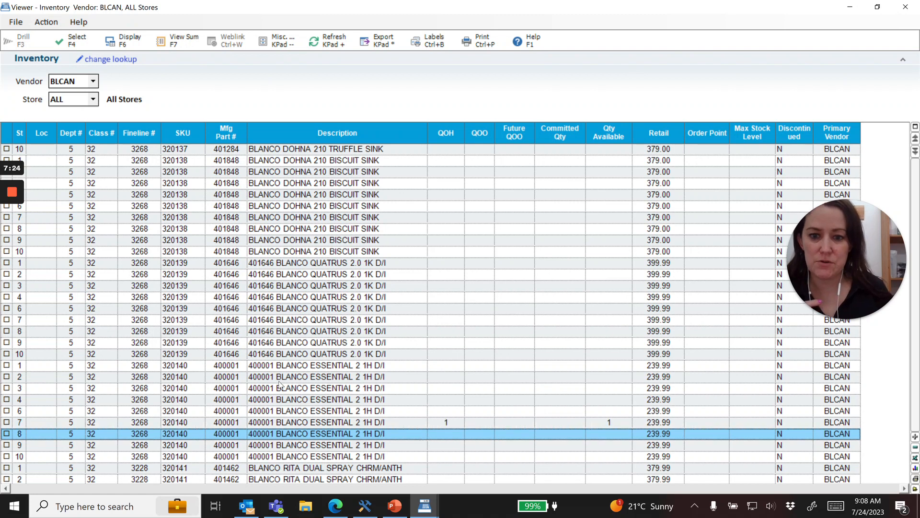
{"action": "key", "text": "Down"}
{"action": "key", "text": "Down"}
{"action": "key", "text": "Down"}
{"action": "key", "text": "Down"}
{"action": "key", "text": "Down"}
{"action": "key", "text": "Down"}
{"action": "key", "text": "Down"}
{"action": "key", "text": "Down"}
{"action": "key", "text": "Down"}
{"action": "key", "text": "Down"}
{"action": "key", "text": "Down"}
{"action": "key", "text": "Down"}
{"action": "key", "text": "Down"}
{"action": "key", "text": "Down"}
{"action": "key", "text": "Down"}
{"action": "key", "text": "Down"}
{"action": "key", "text": "Down"}
{"action": "key", "text": "Down"}
{"action": "key", "text": "Down"}
{"action": "key", "text": "Down"}
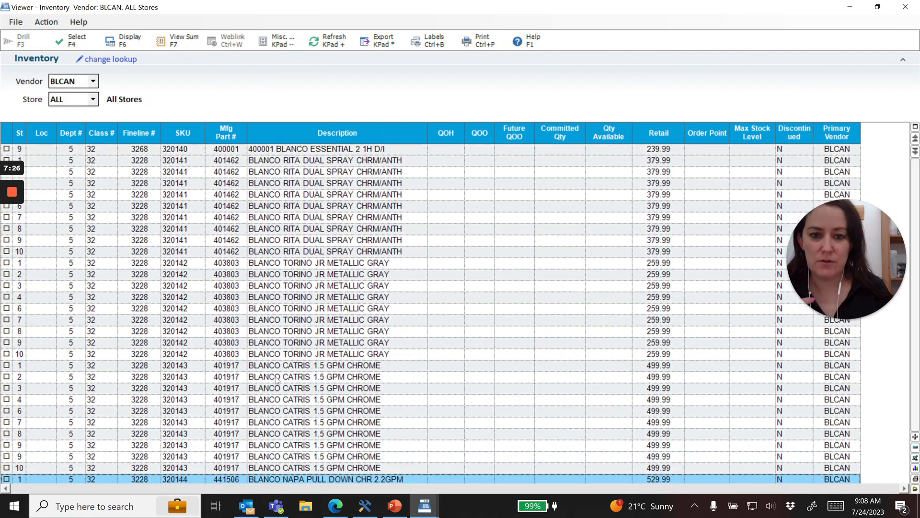
{"action": "key", "text": "Down"}
{"action": "key", "text": "Down"}
{"action": "key", "text": "Down"}
{"action": "key", "text": "Down"}
{"action": "key", "text": "Down"}
{"action": "key", "text": "Down"}
{"action": "key", "text": "Down"}
{"action": "key", "text": "Down"}
{"action": "key", "text": "Down"}
{"action": "key", "text": "Down"}
{"action": "key", "text": "Down"}
{"action": "key", "text": "Down"}
{"action": "key", "text": "Down"}
{"action": "key", "text": "Down"}
{"action": "key", "text": "Down"}
{"action": "key", "text": "Down"}
{"action": "key", "text": "Down"}
{"action": "key", "text": "Down"}
{"action": "key", "text": "Down"}
{"action": "key", "text": "Down"}
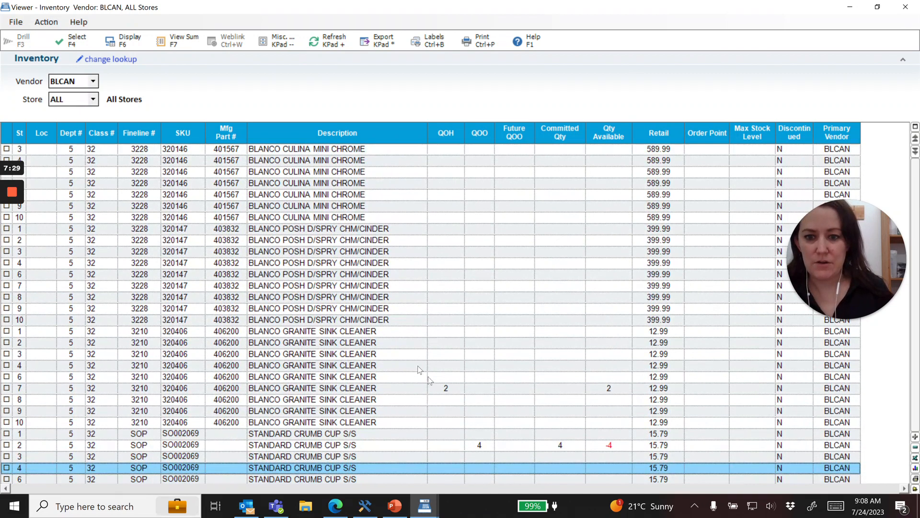
{"action": "left_click", "coordinate": [438, 389]}
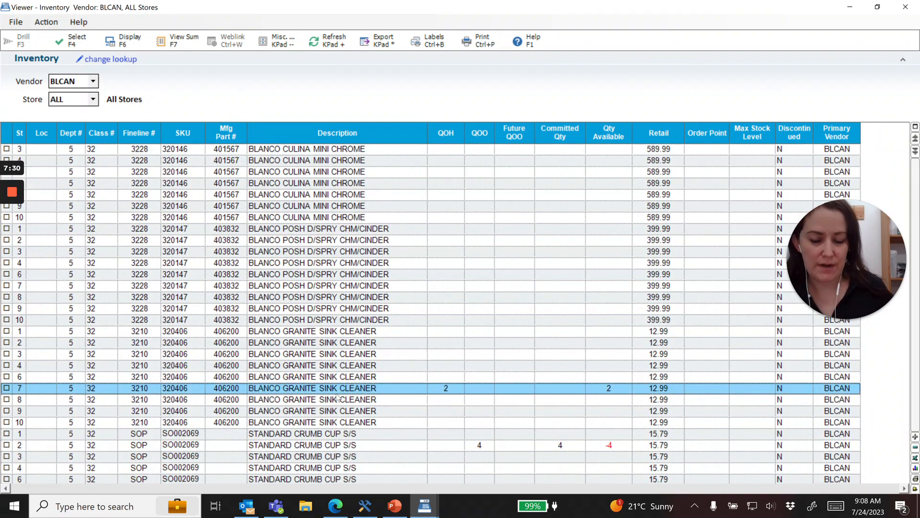
Examine the stock of the crumb cup and special-order items below the granite sink cleaner
{"action": "key", "text": "Down"}
{"action": "key", "text": "Down"}
{"action": "key", "text": "Down"}
{"action": "key", "text": "Down"}
{"action": "key", "text": "Down"}
{"action": "key", "text": "Down"}
{"action": "key", "text": "Down"}
{"action": "key", "text": "Down"}
{"action": "key", "text": "Down"}
{"action": "key", "text": "Down"}
{"action": "key", "text": "Down"}
{"action": "key", "text": "Down"}
{"action": "key", "text": "Down"}
{"action": "key", "text": "Down"}
{"action": "key", "text": "Down"}
{"action": "key", "text": "Down"}
{"action": "key", "text": "Down"}
{"action": "key", "text": "Down"}
{"action": "key", "text": "Down"}
{"action": "key", "text": "Down"}
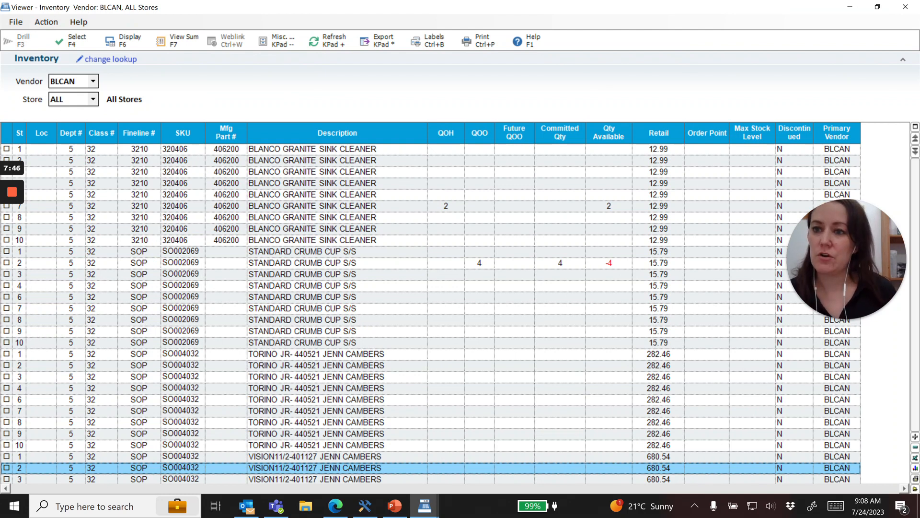
Select the current store filter of the vendor lookup for editing
{"action": "left_click", "coordinate": [98, 102]}
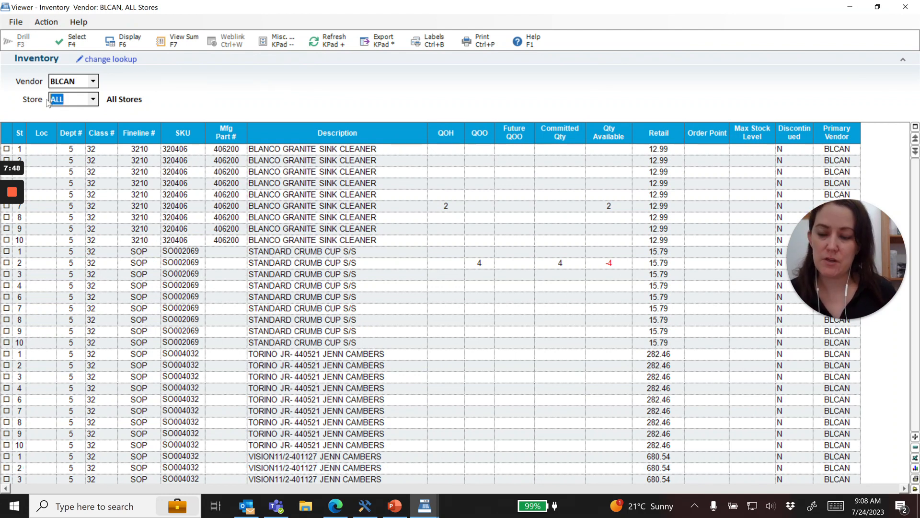